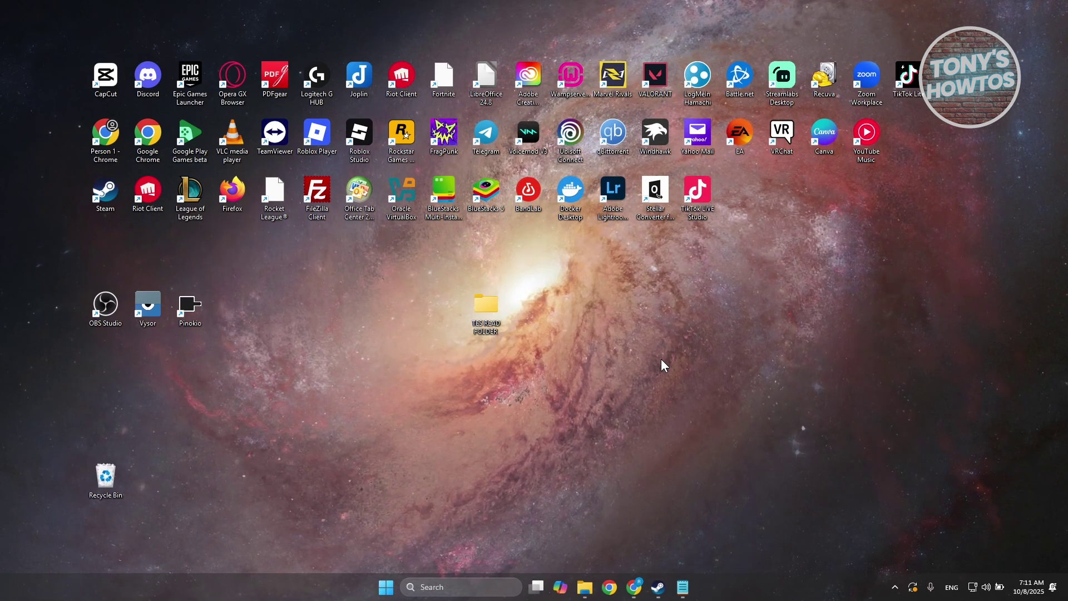
Uncheck Read-only in the TES READ FOLDER folder's Properties and close the dialog.
right_click(496, 310)
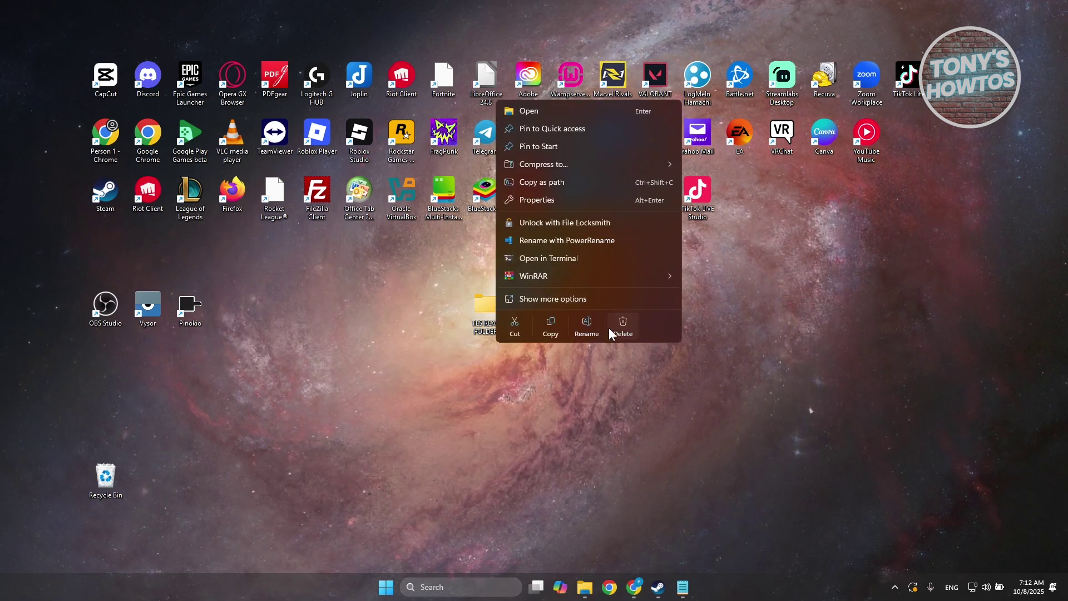
left_click(546, 198)
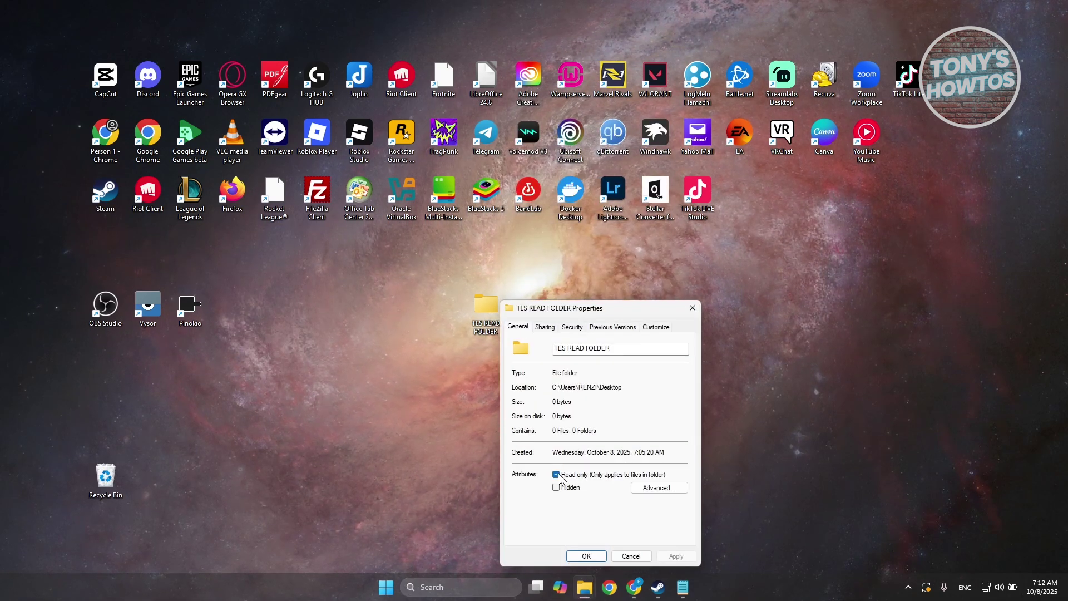
left_click(556, 474)
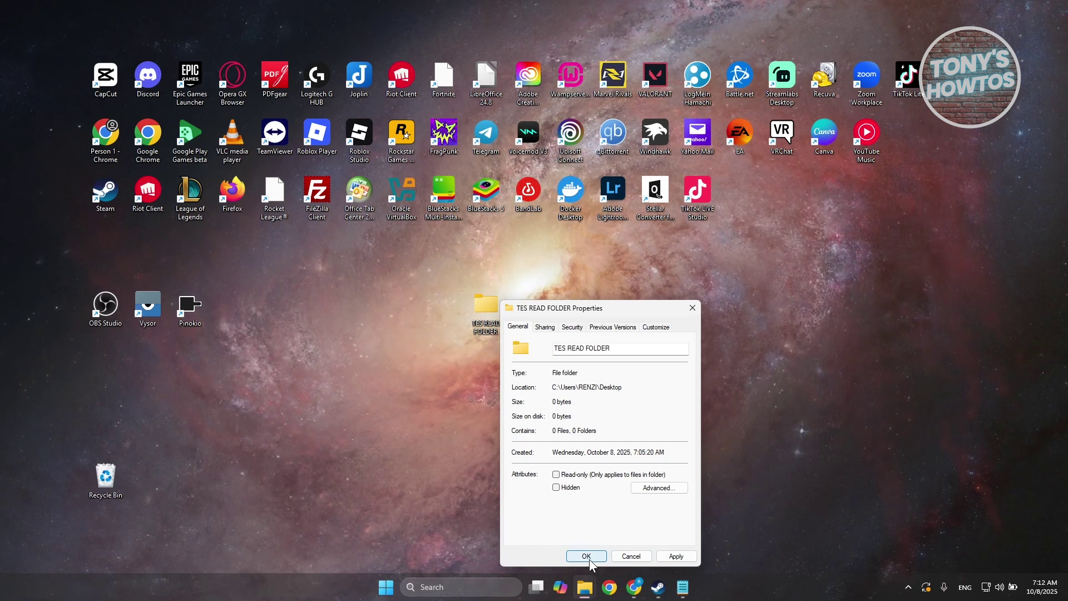
left_click(626, 556)
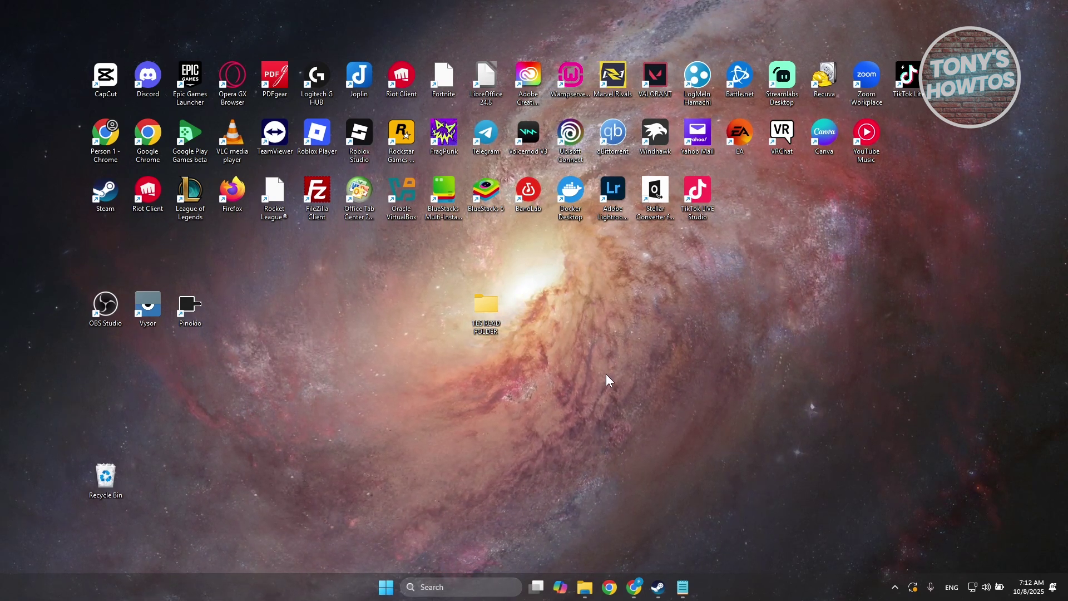
Search Windows for 'cmd' and run Command Prompt as administrator.
left_click(469, 581)
type("cm")
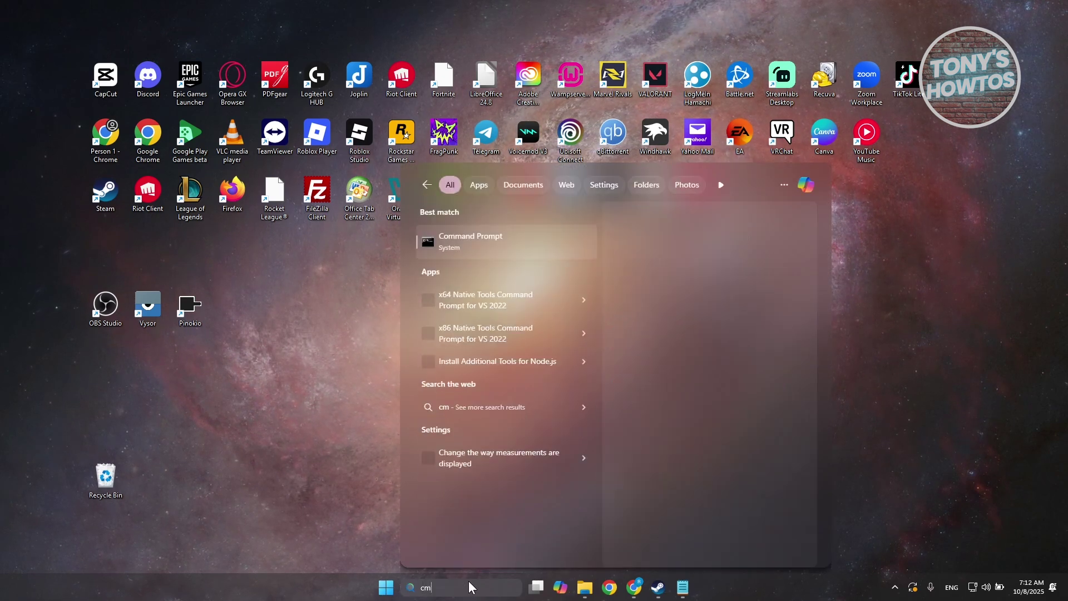
type("d")
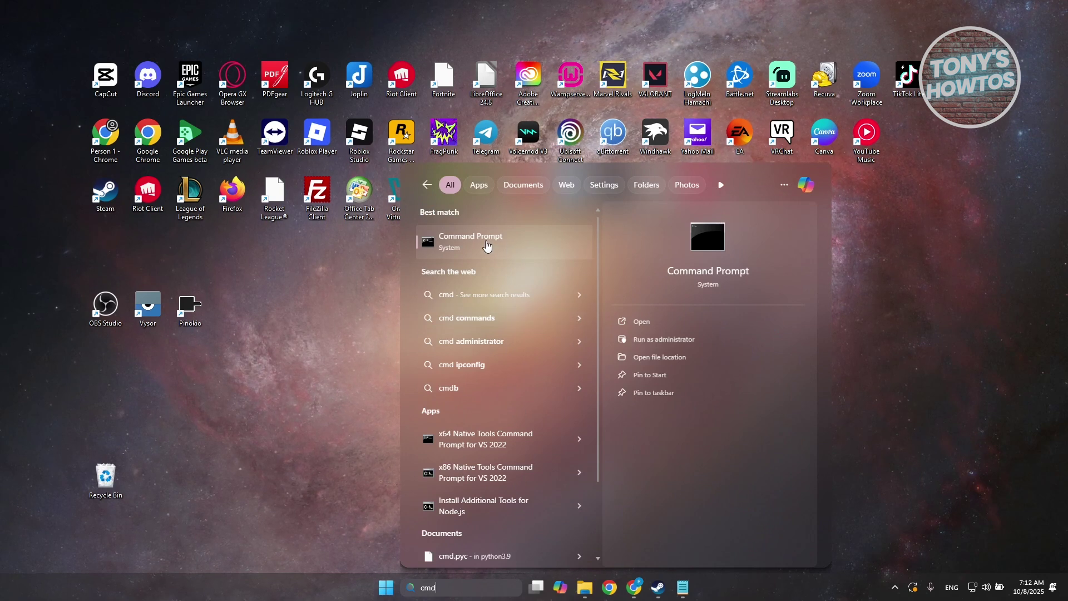
right_click(485, 245)
left_click(533, 251)
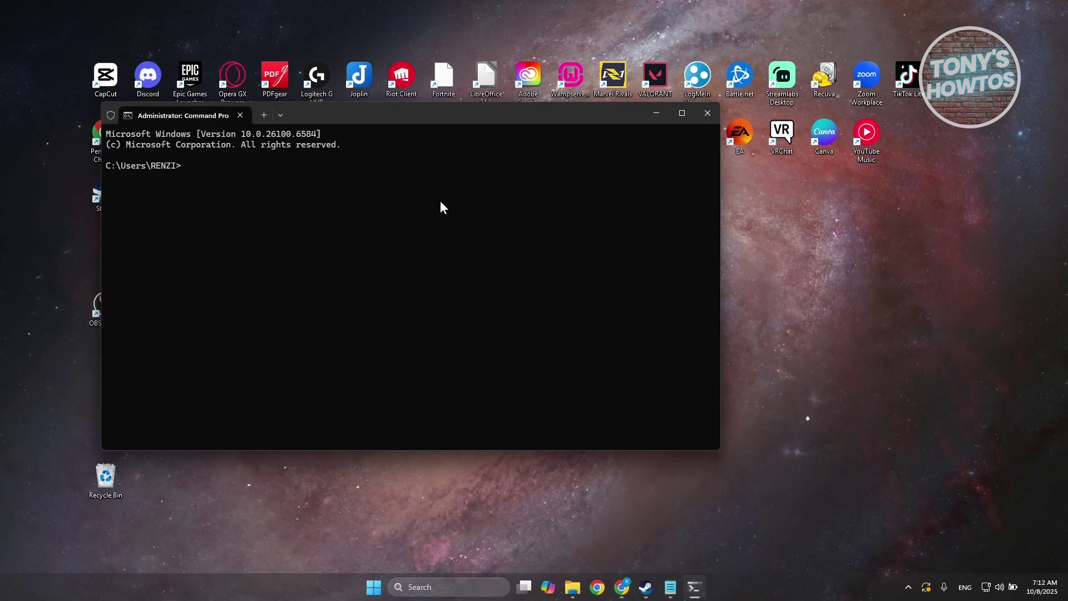
Copy the SFC /scannow line from Notepad and paste it into the admin Command Prompt.
left_click(670, 586)
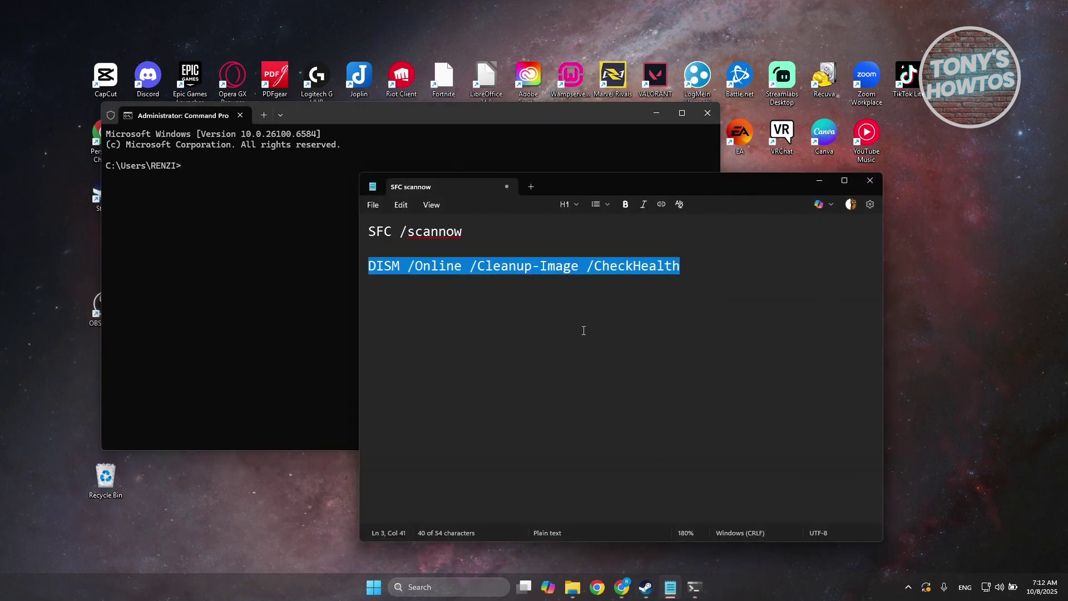
triple_click(381, 225)
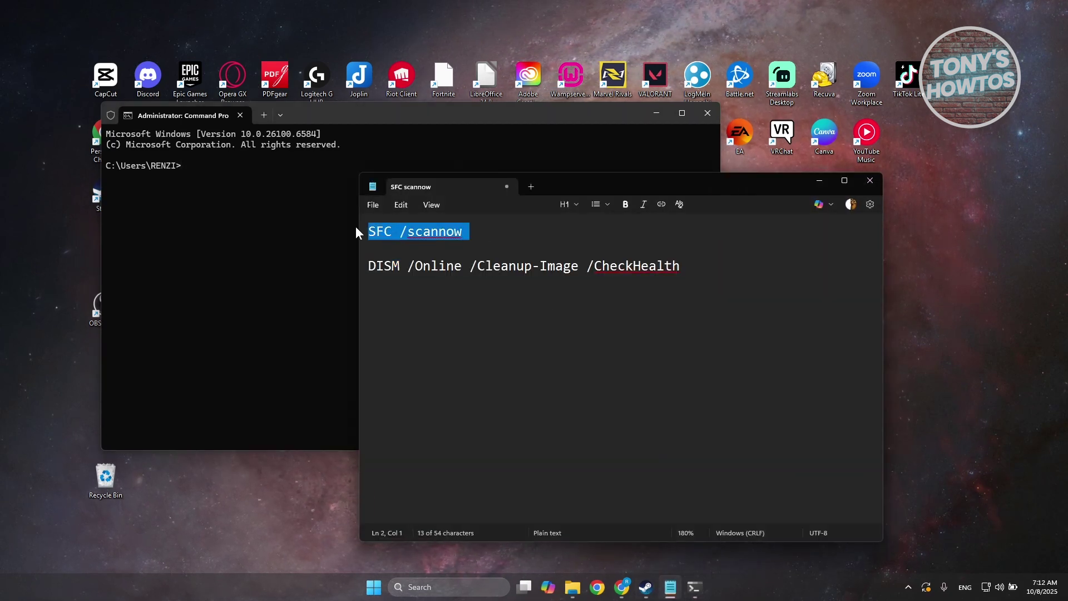
key("ctrl+c")
left_click(192, 164)
key("ctrl+v")
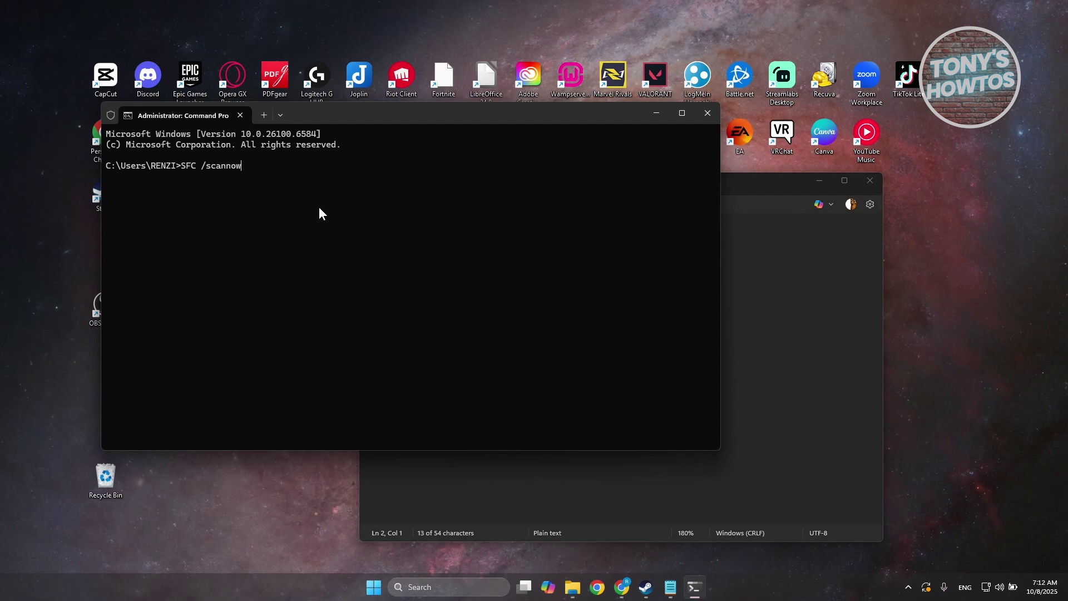
Copy the DISM /Online /Cleanup-Image /CheckHealth line from Notepad into the Command Prompt.
left_click(783, 188)
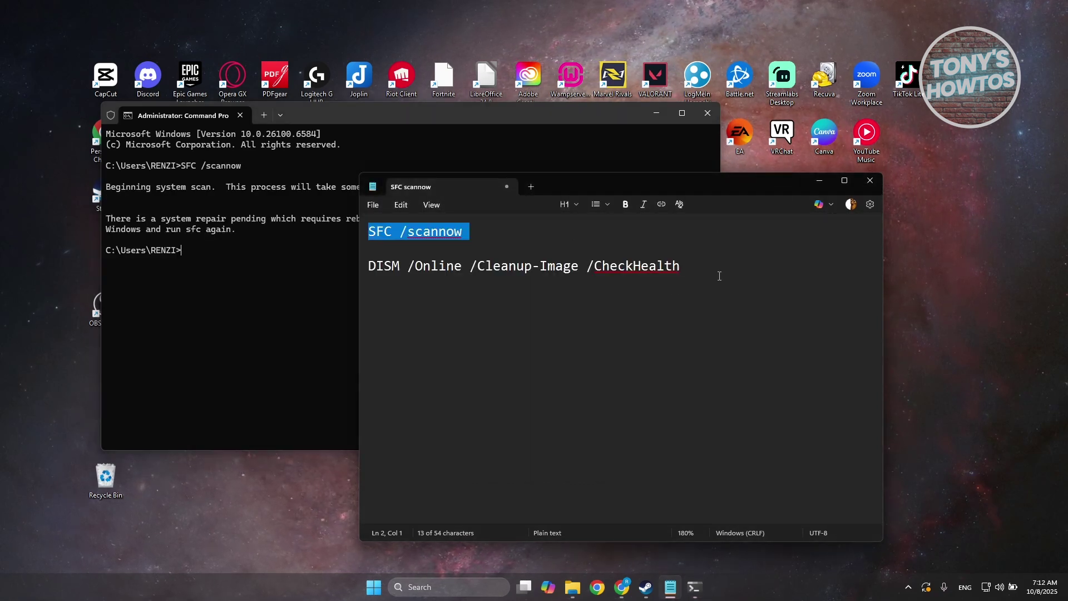
left_click_drag(719, 276, 359, 276)
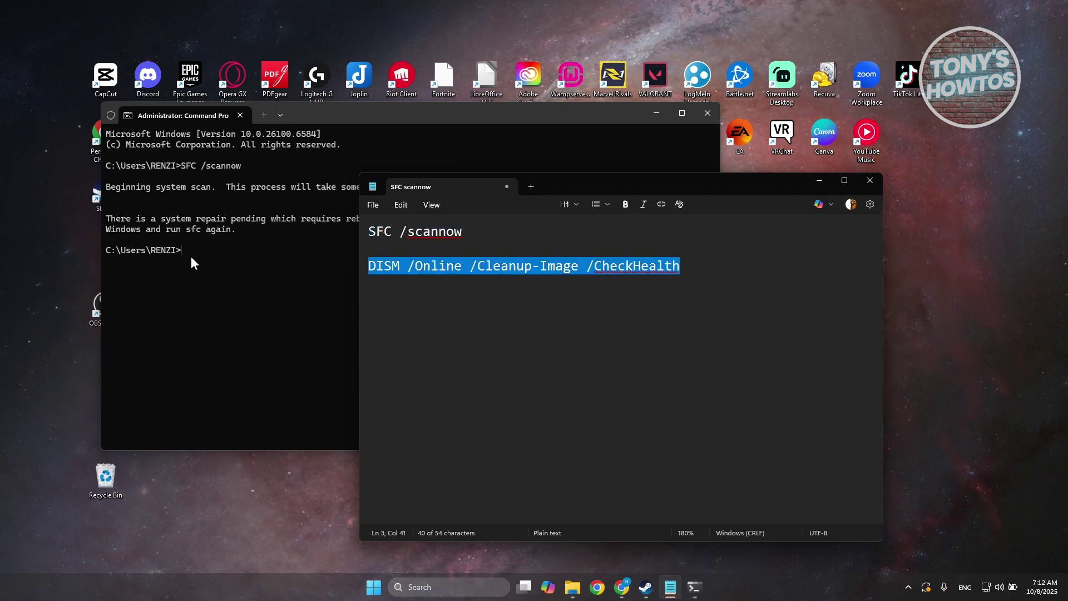
left_click(222, 258)
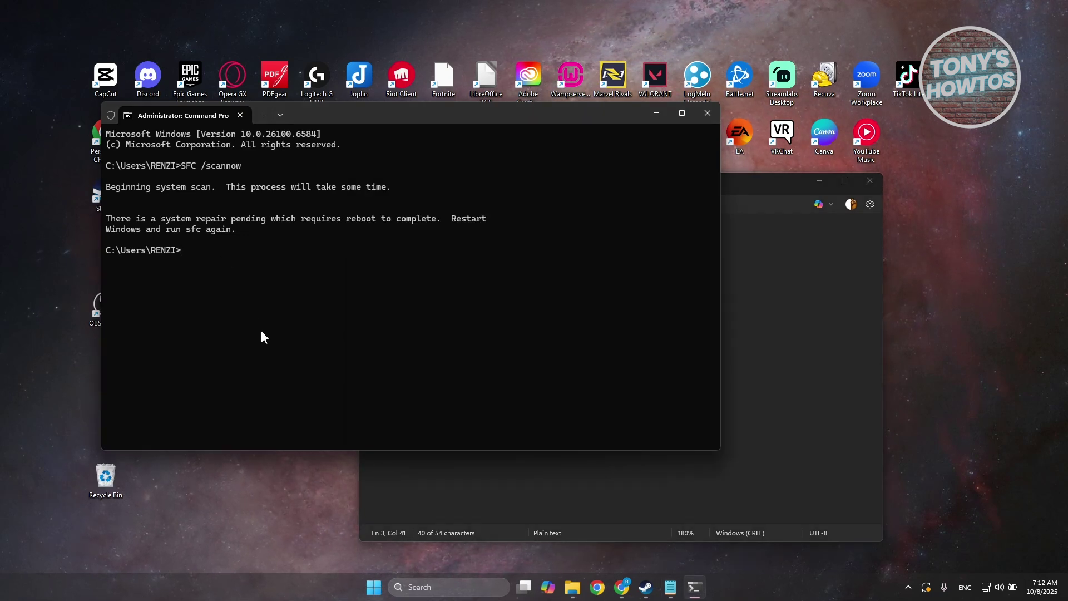
key("ctrl+v")
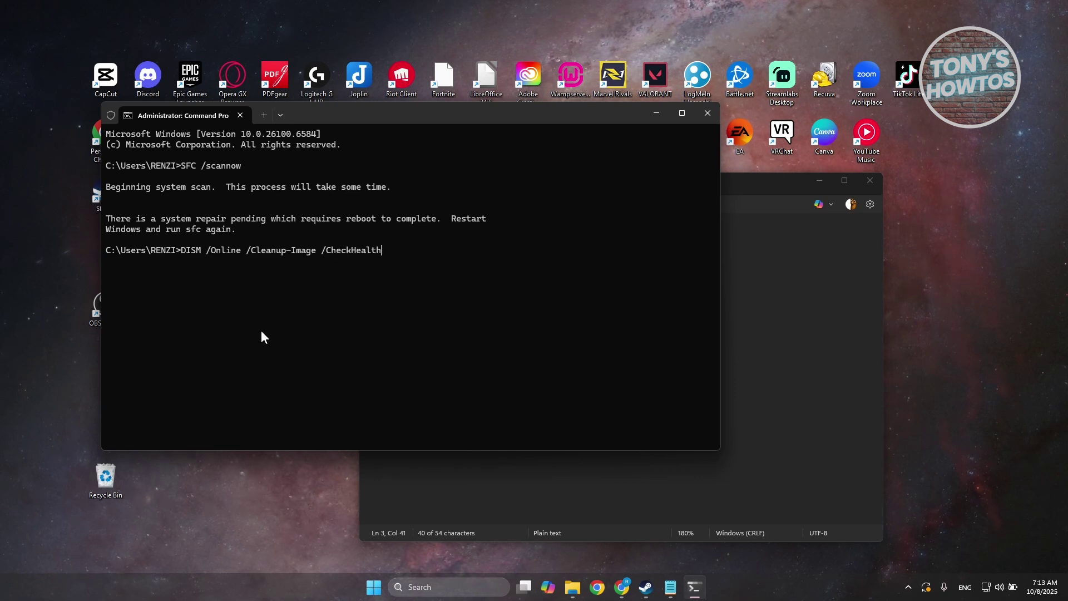
Run the DISM health check, close Notepad without saving, and close Command Prompt.
key("Return")
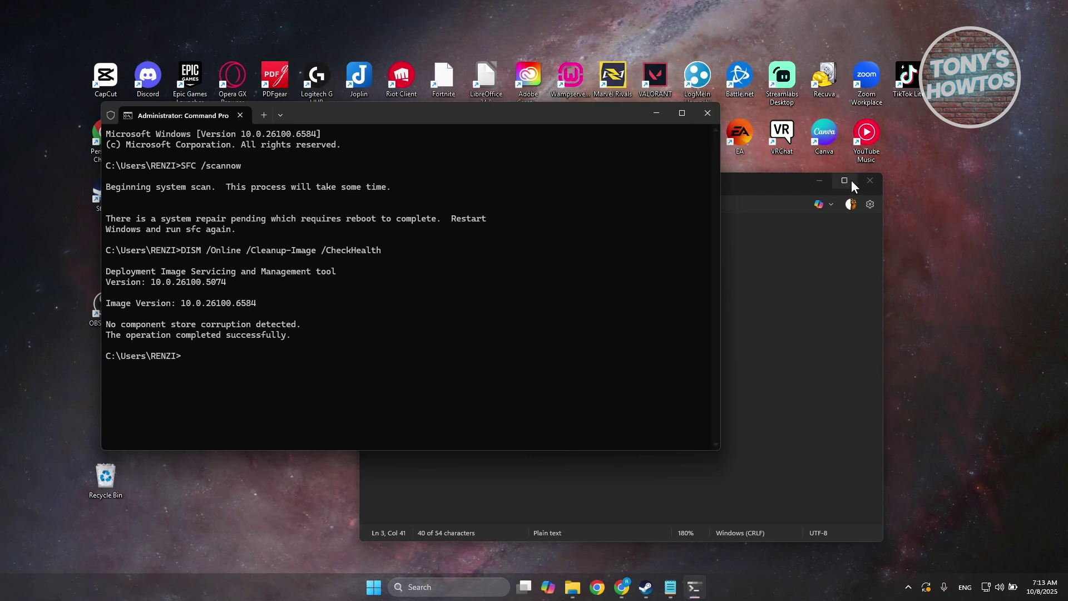
left_click(868, 181)
left_click(625, 379)
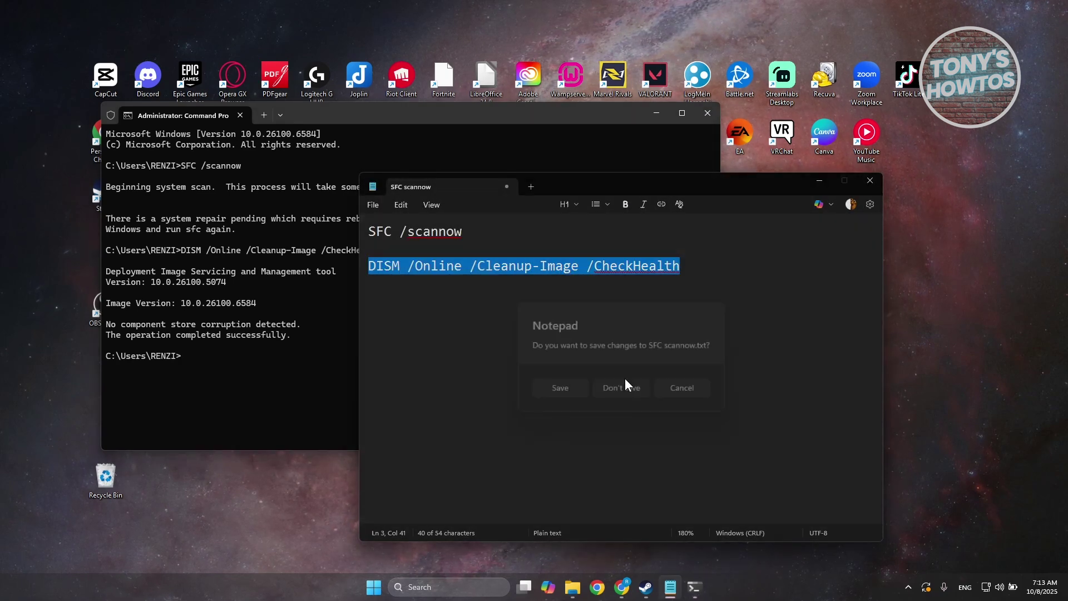
left_click(706, 113)
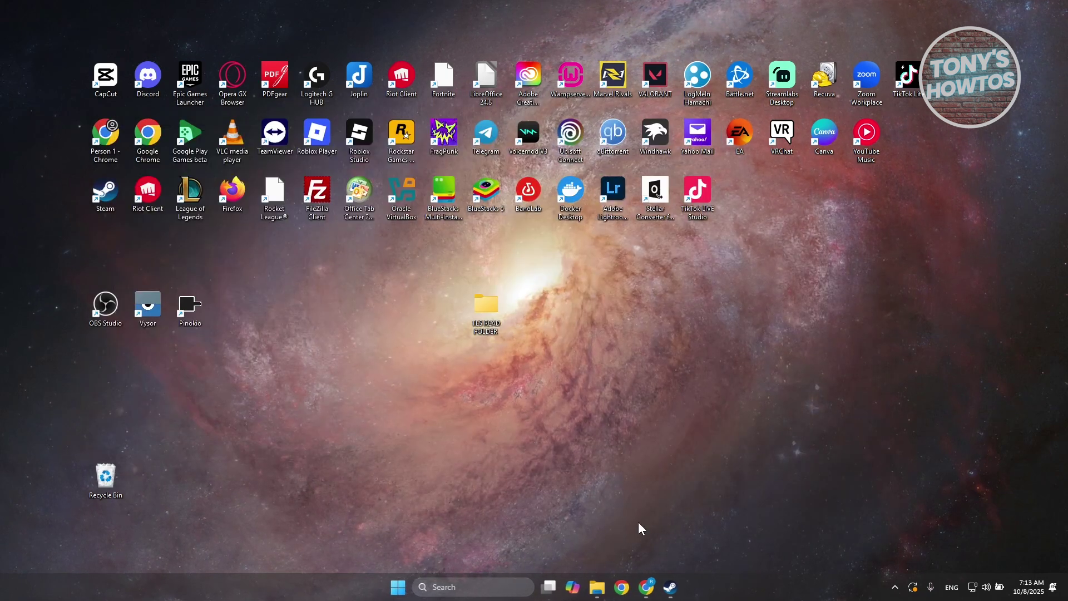
Open Settings and go to Privacy & security > Windows Security > Virus & threat protection.
left_click(447, 586)
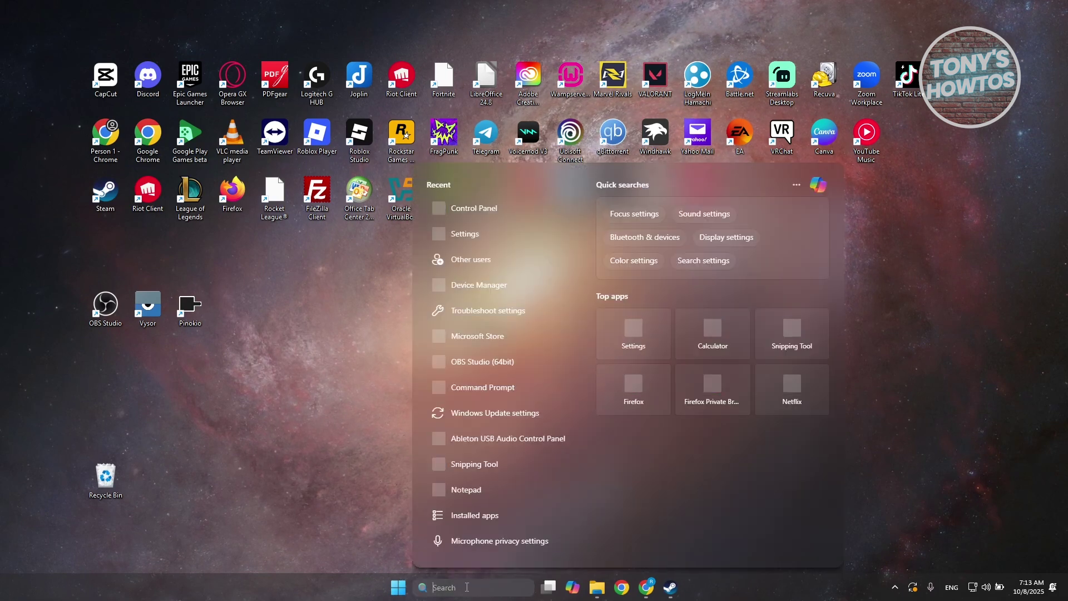
type("settings")
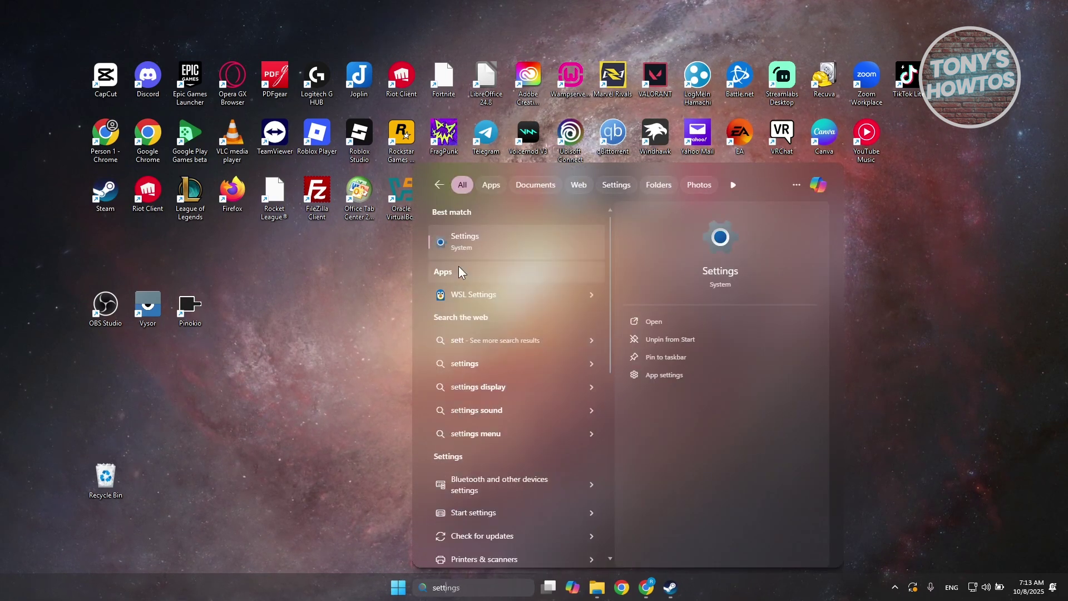
left_click(474, 245)
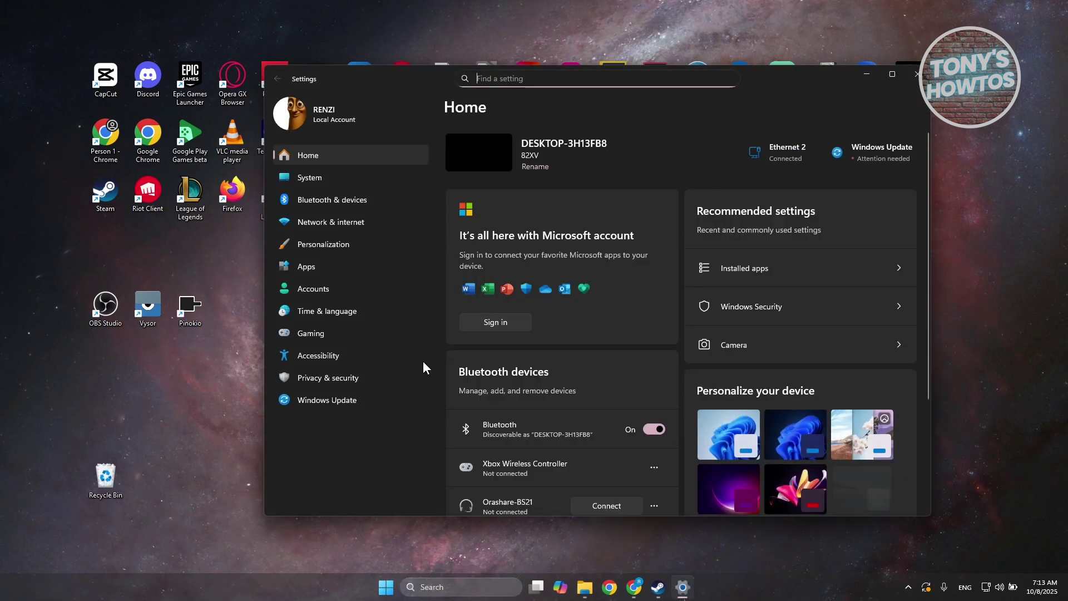
left_click(322, 377)
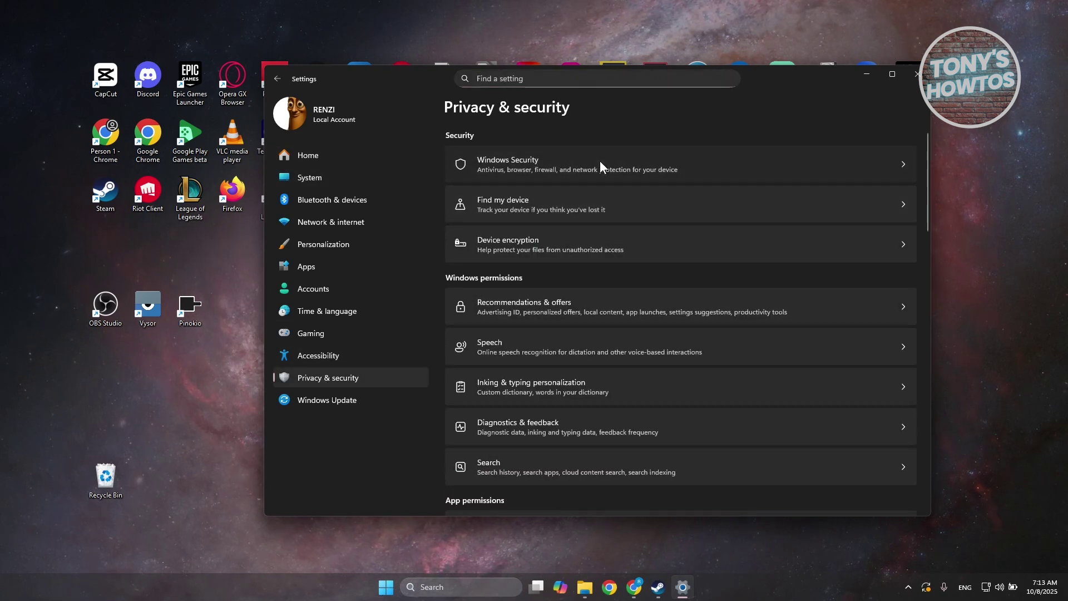
left_click(899, 167)
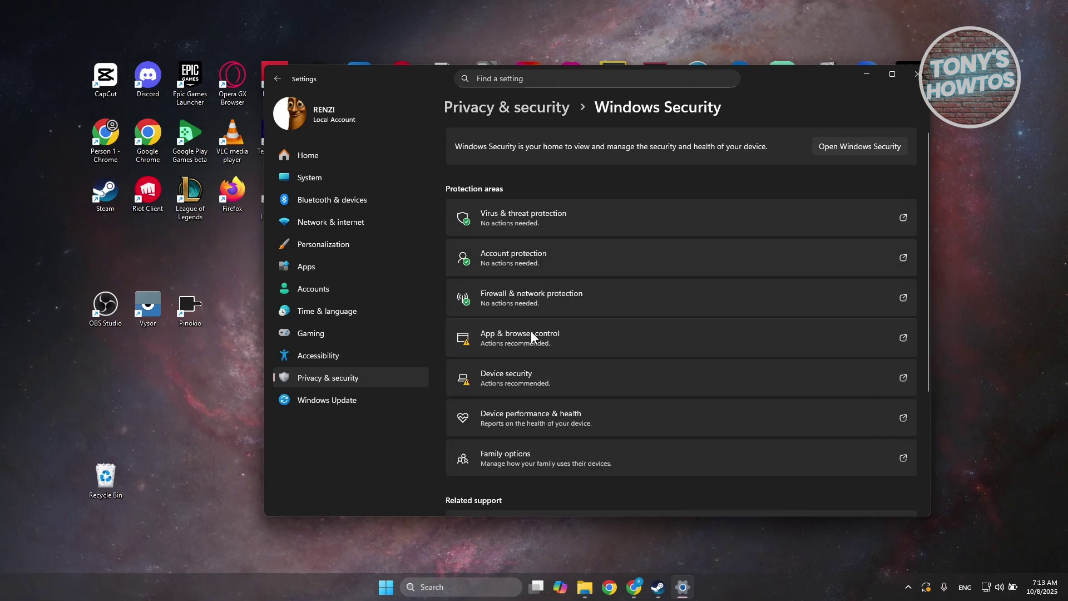
left_click(583, 212)
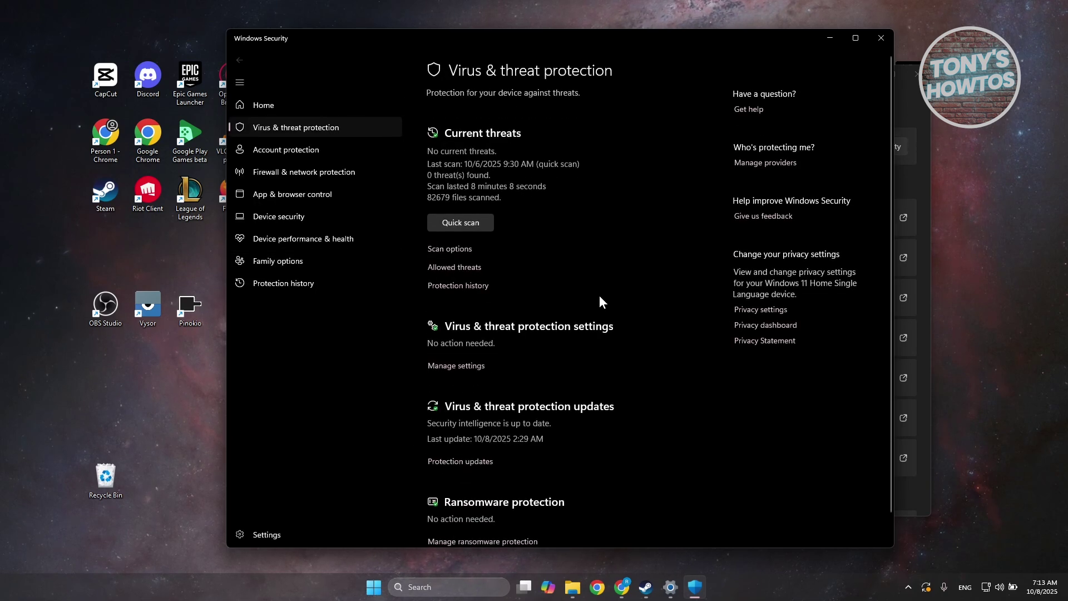
Check that Controlled folder access is Off under Manage ransomware protection, then close Windows Security.
scroll(659, 292, "down", 1)
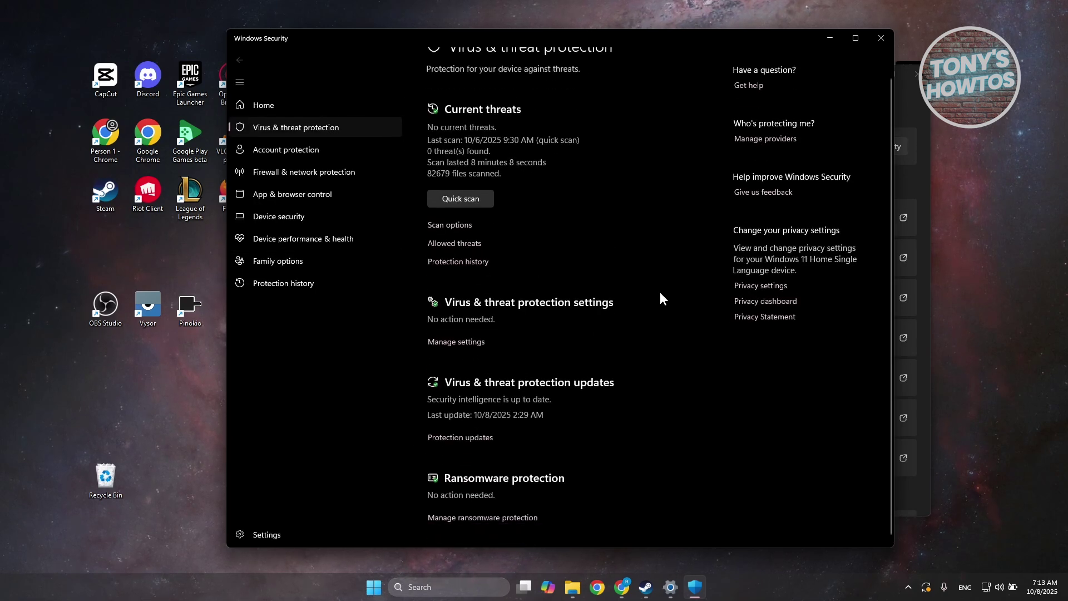
left_click(502, 516)
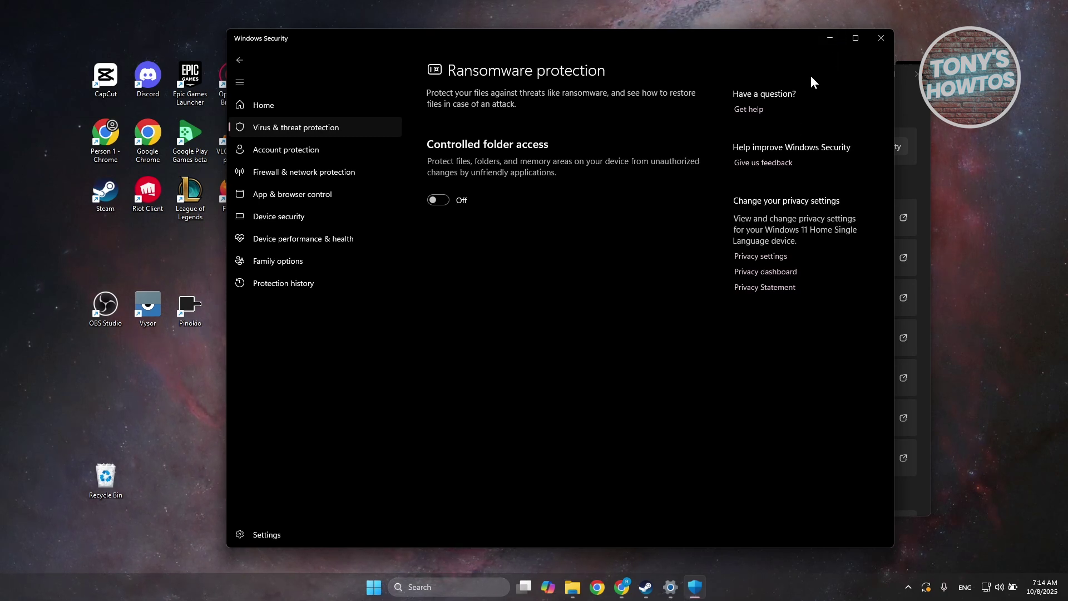
left_click(878, 38)
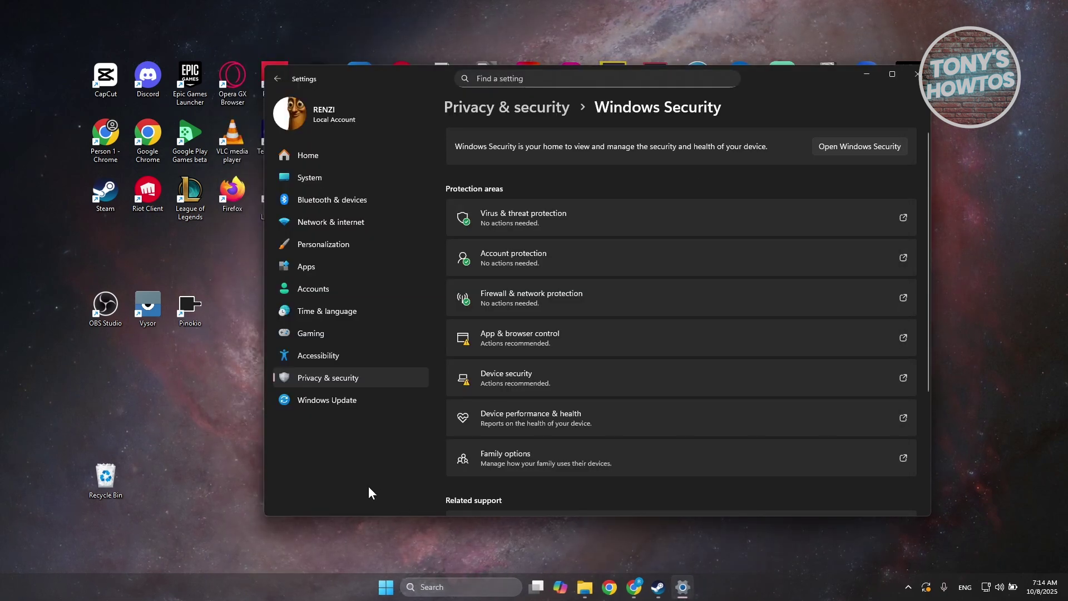
Show the Windows Update page in Settings, which reports a pending restart.
left_click(335, 400)
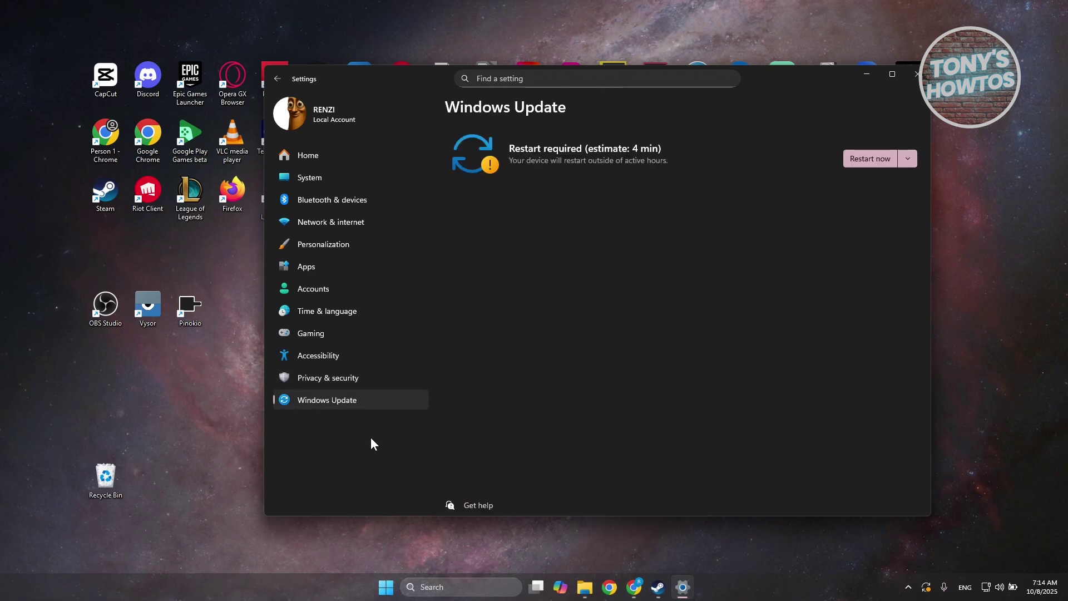